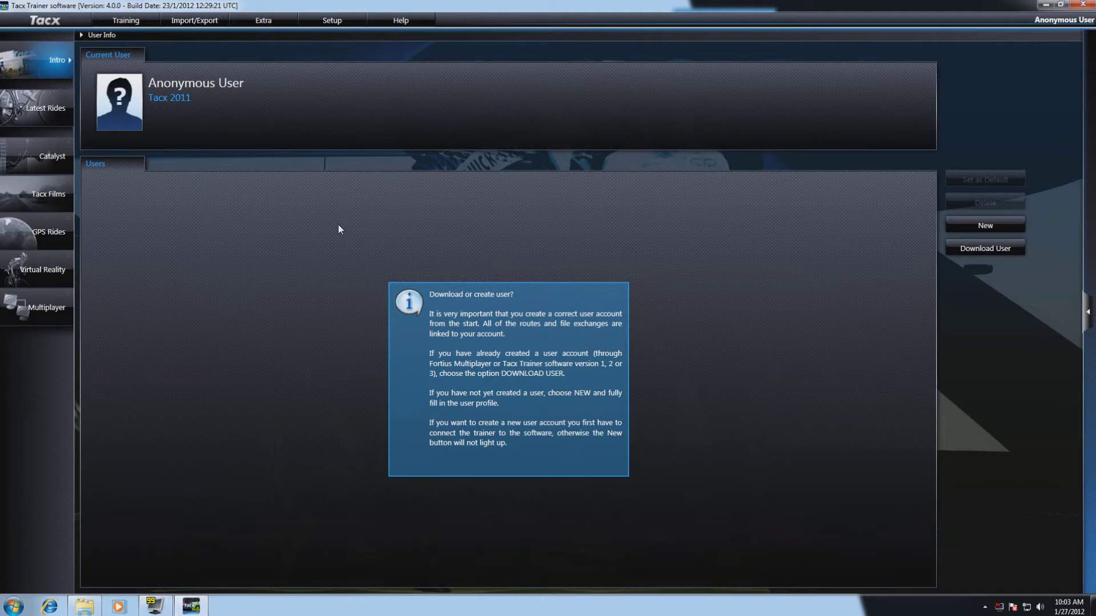
Step: Visit the news page and Download User, then start a blank New User Profile form
{"action": "left_click", "coordinate": [55, 60]}
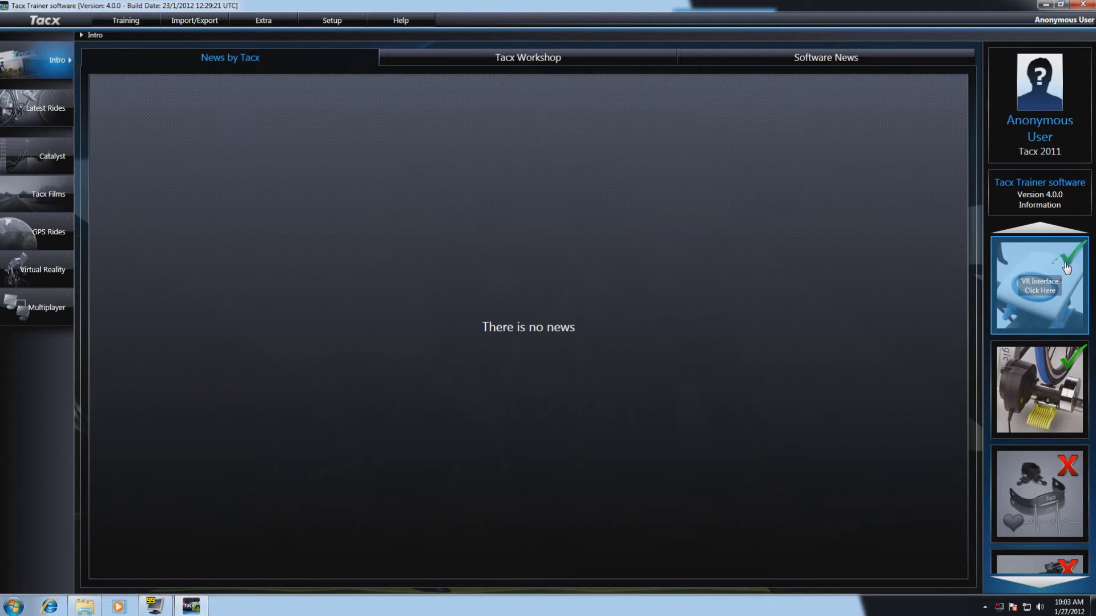
{"action": "left_click", "coordinate": [1039, 106]}
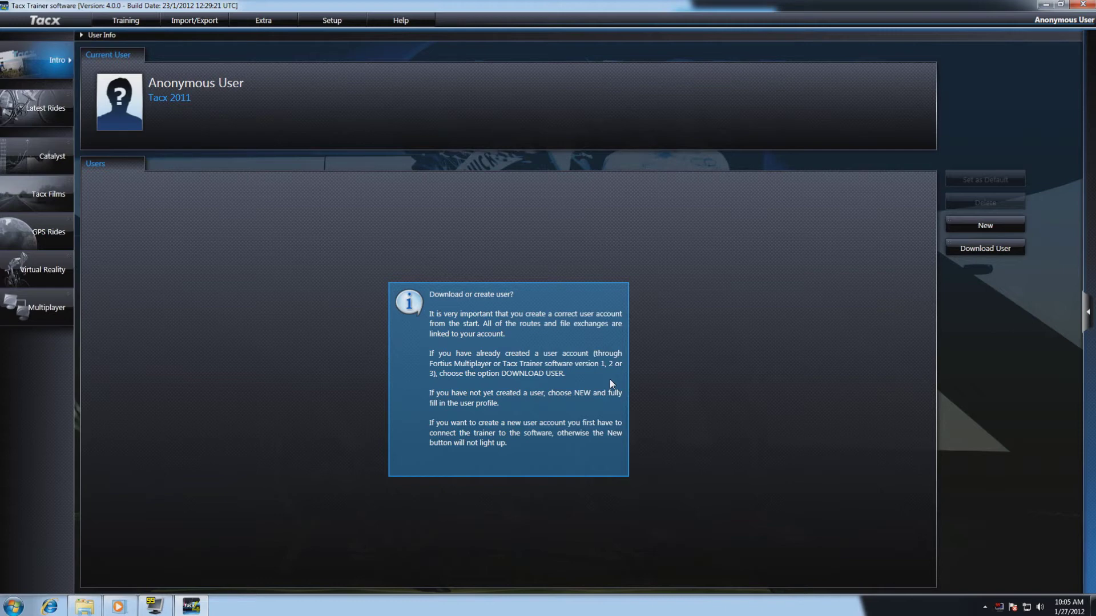
{"action": "left_click", "coordinate": [988, 254]}
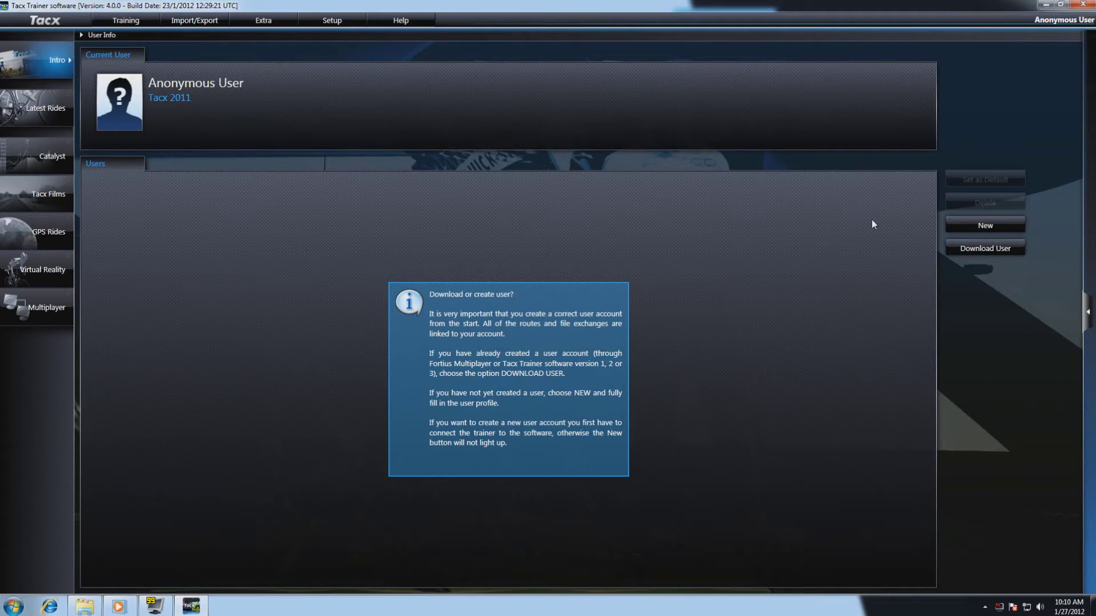
{"action": "left_click", "coordinate": [976, 227]}
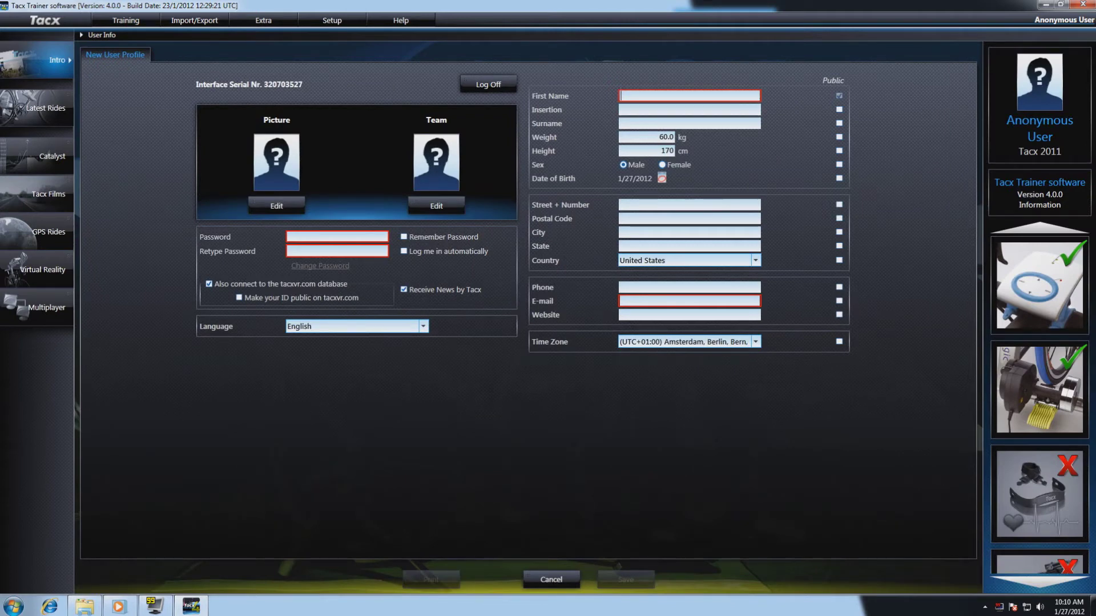
Step: Fill in the first name and the e-mail address, deleting a stray typo letter from the address
{"action": "type", "text": "demoTT4"}
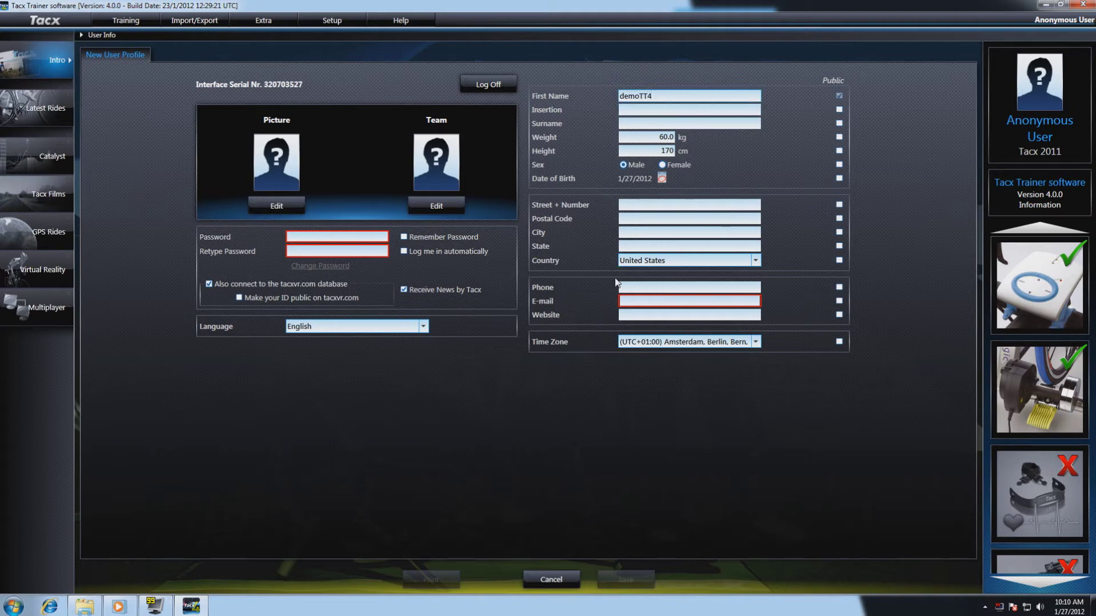
{"action": "left_click", "coordinate": [622, 301]}
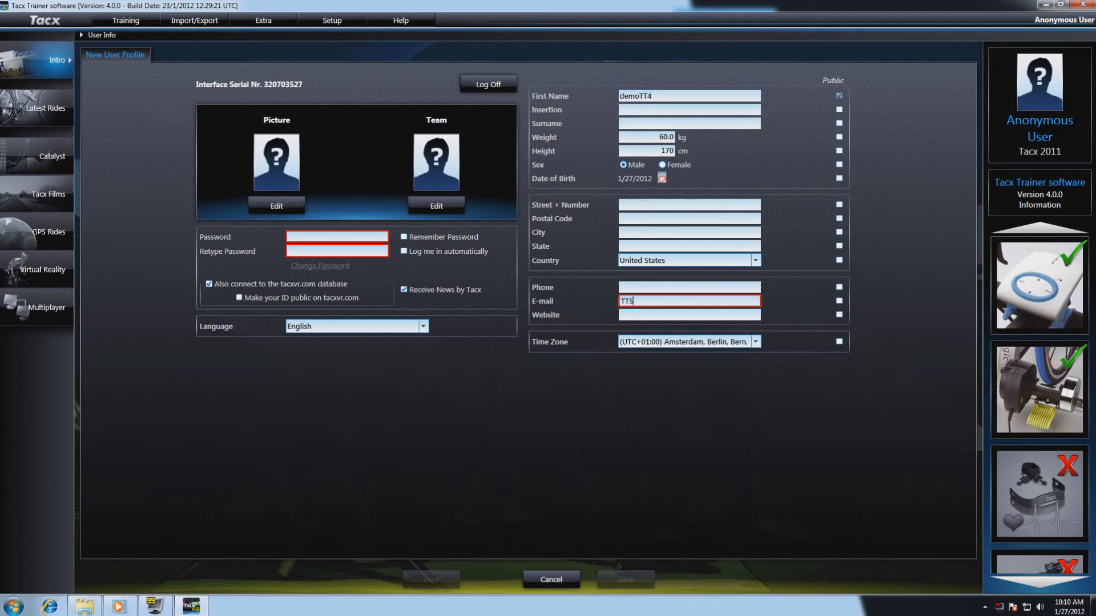
{"action": "key", "text": "Left"}
{"action": "key", "text": "BackSpace"}
{"action": "key", "text": "Tab"}
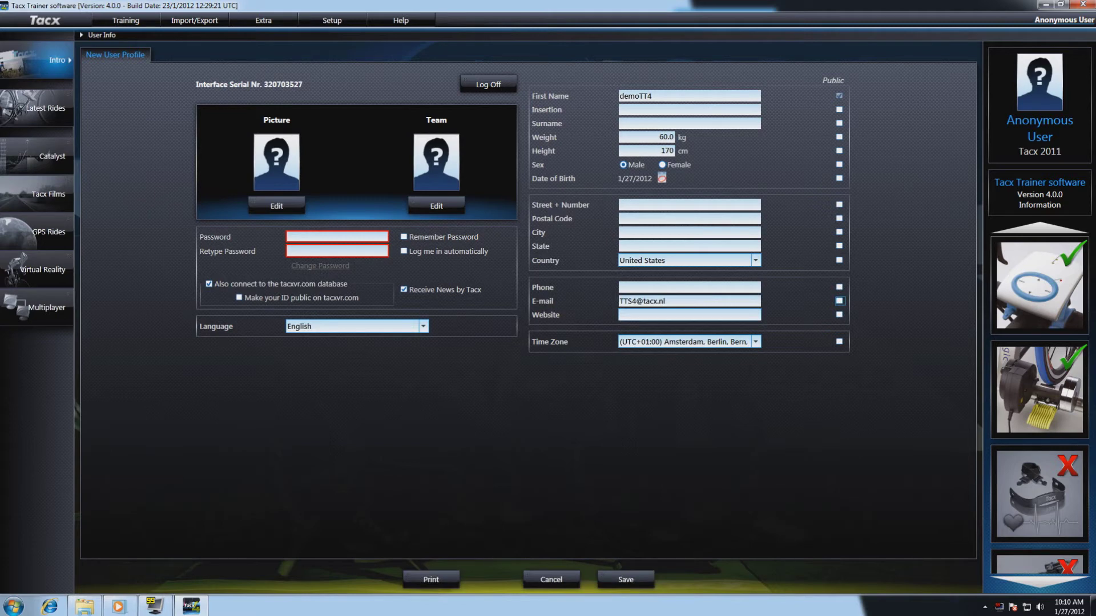
{"action": "left_click", "coordinate": [662, 179]}
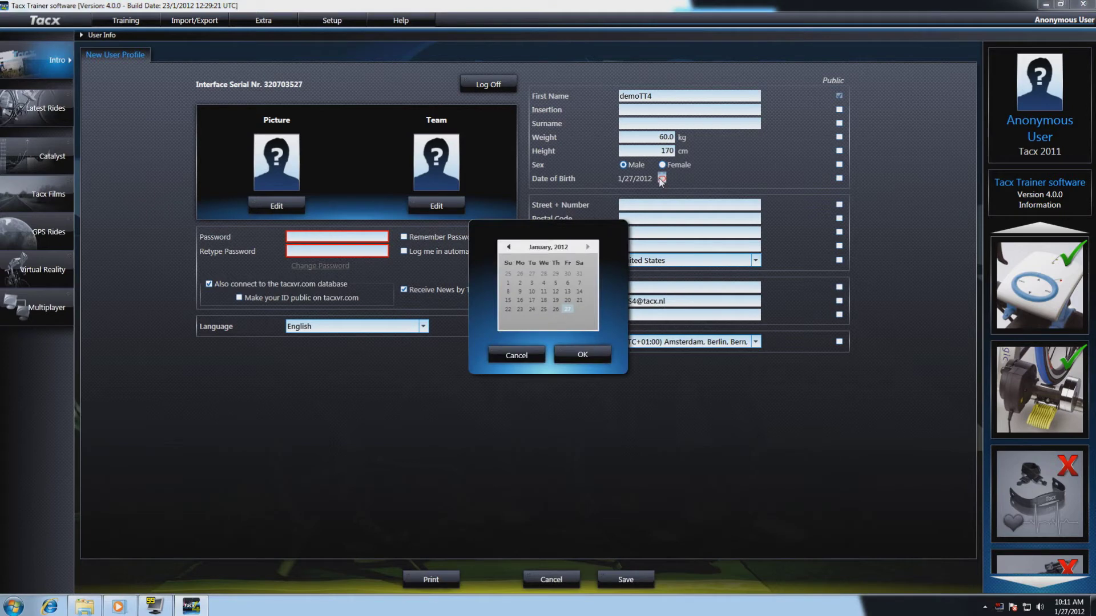
{"action": "left_click", "coordinate": [547, 250]}
{"action": "left_click", "coordinate": [509, 249]}
{"action": "left_click", "coordinate": [508, 249]}
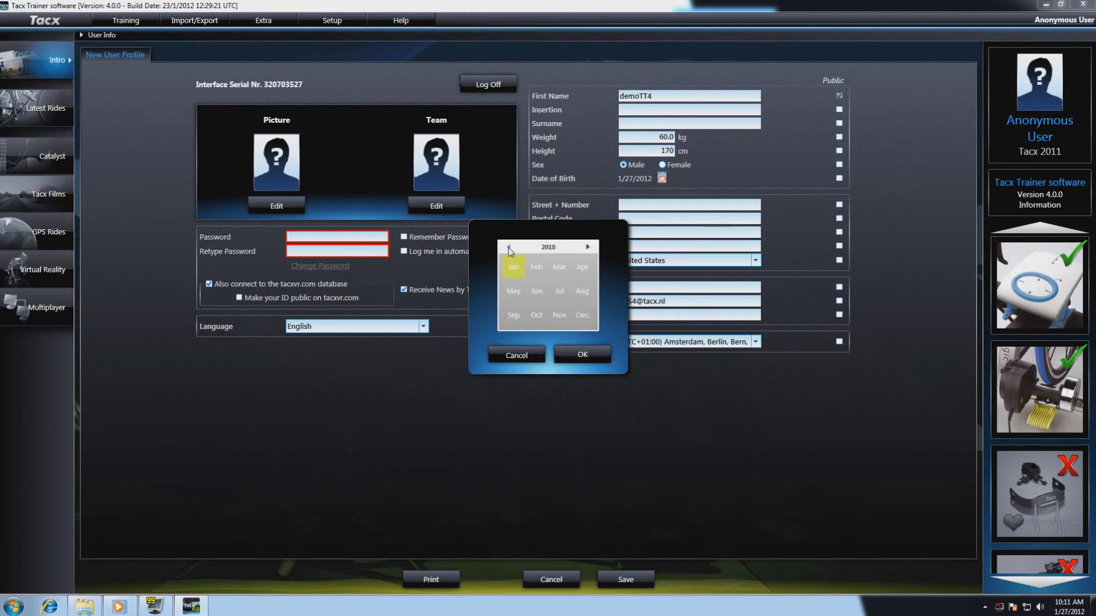
{"action": "left_click", "coordinate": [509, 249]}
{"action": "left_click", "coordinate": [509, 249]}
{"action": "left_click", "coordinate": [508, 249]}
{"action": "left_click", "coordinate": [509, 249]}
{"action": "left_click", "coordinate": [508, 249]}
{"action": "left_click", "coordinate": [509, 249]}
{"action": "left_click", "coordinate": [509, 248]}
{"action": "left_click", "coordinate": [509, 249]}
{"action": "left_click", "coordinate": [509, 249]}
{"action": "left_click", "coordinate": [543, 248]}
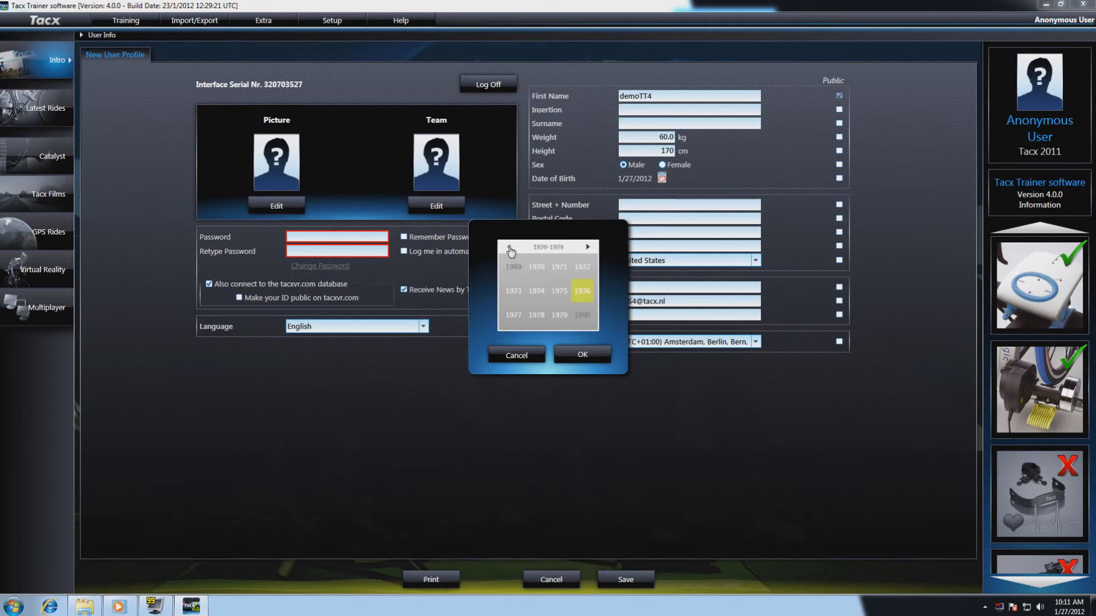
{"action": "left_click", "coordinate": [562, 318]}
{"action": "left_click", "coordinate": [578, 354]}
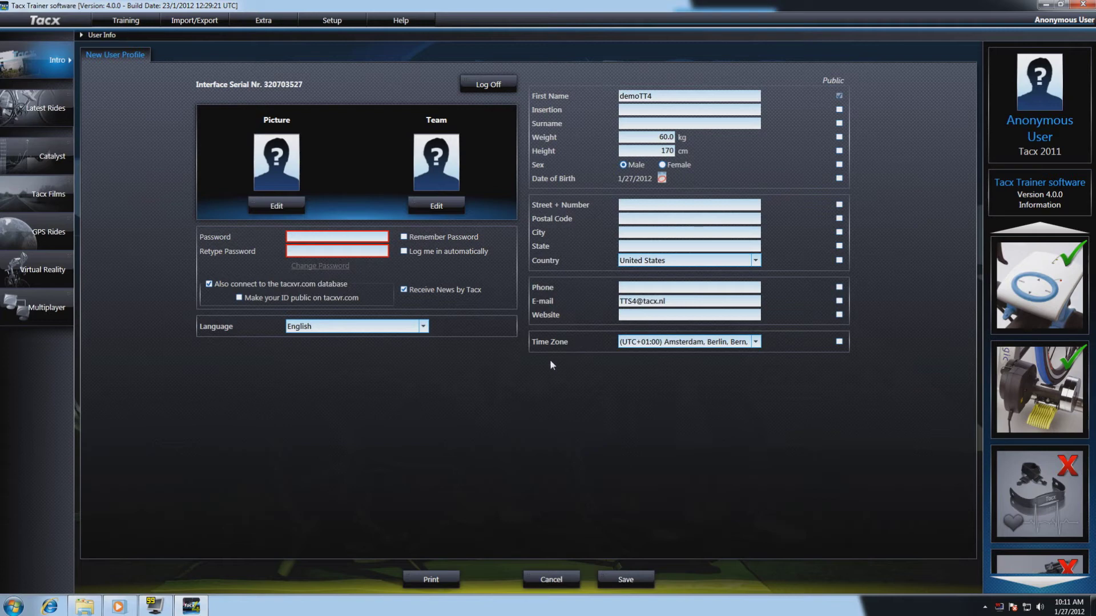
Step: Keep English selected in the Language dropdown
{"action": "left_click", "coordinate": [423, 326]}
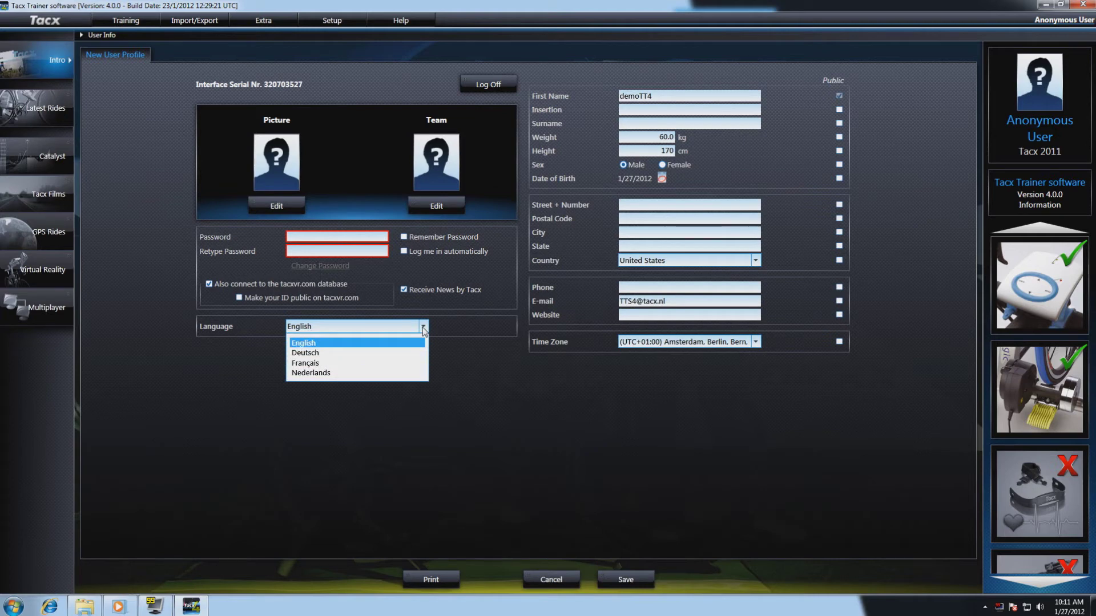
{"action": "left_click", "coordinate": [424, 328]}
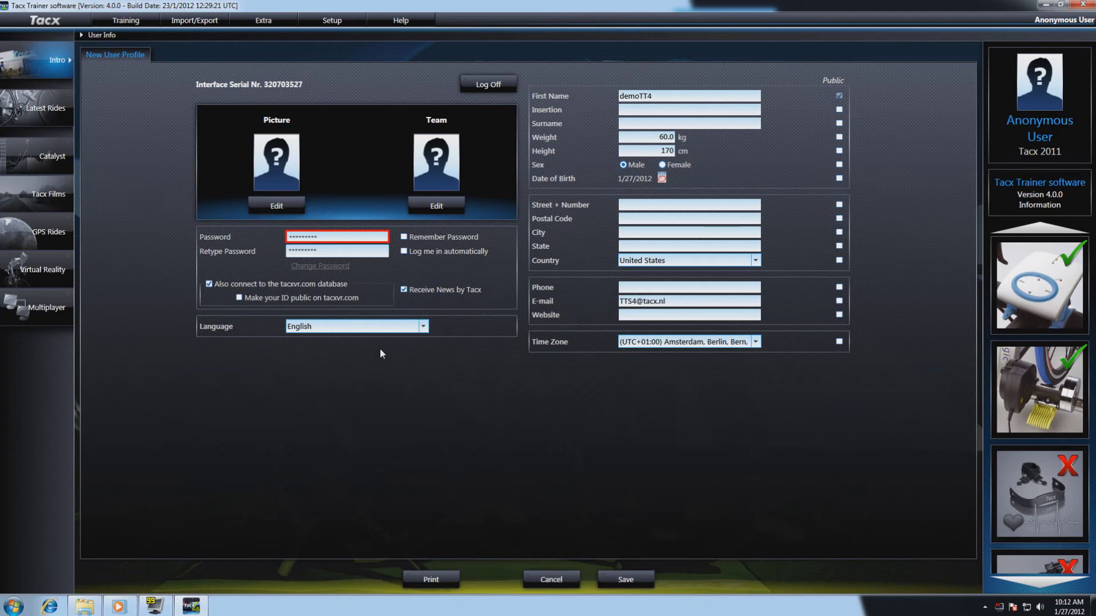
Step: Turn on both Remember Password and Log me in automatically
{"action": "left_click", "coordinate": [404, 237]}
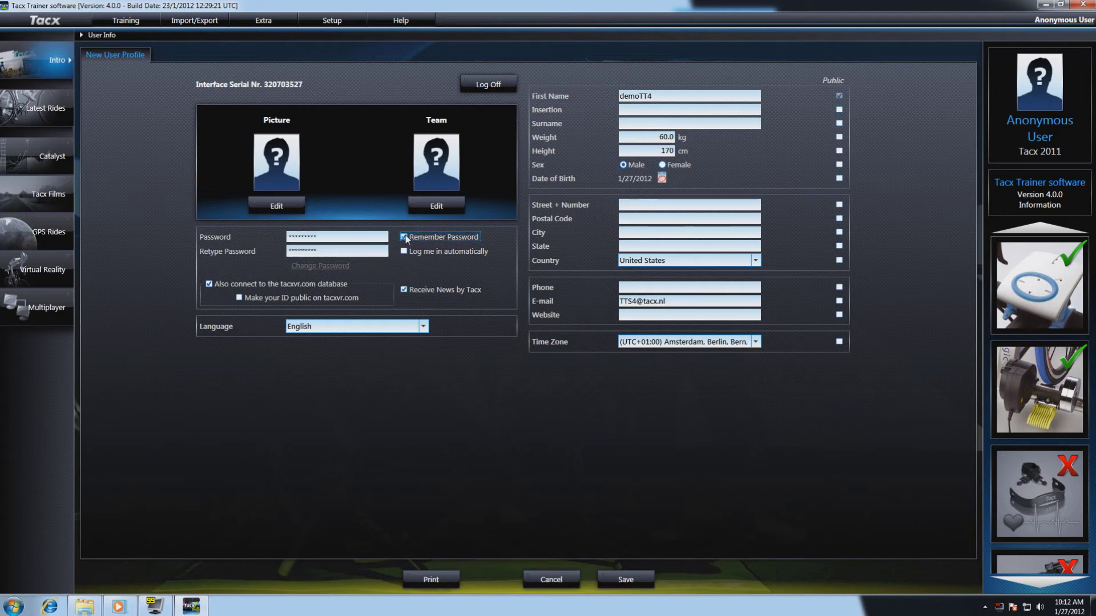
{"action": "left_click", "coordinate": [406, 252]}
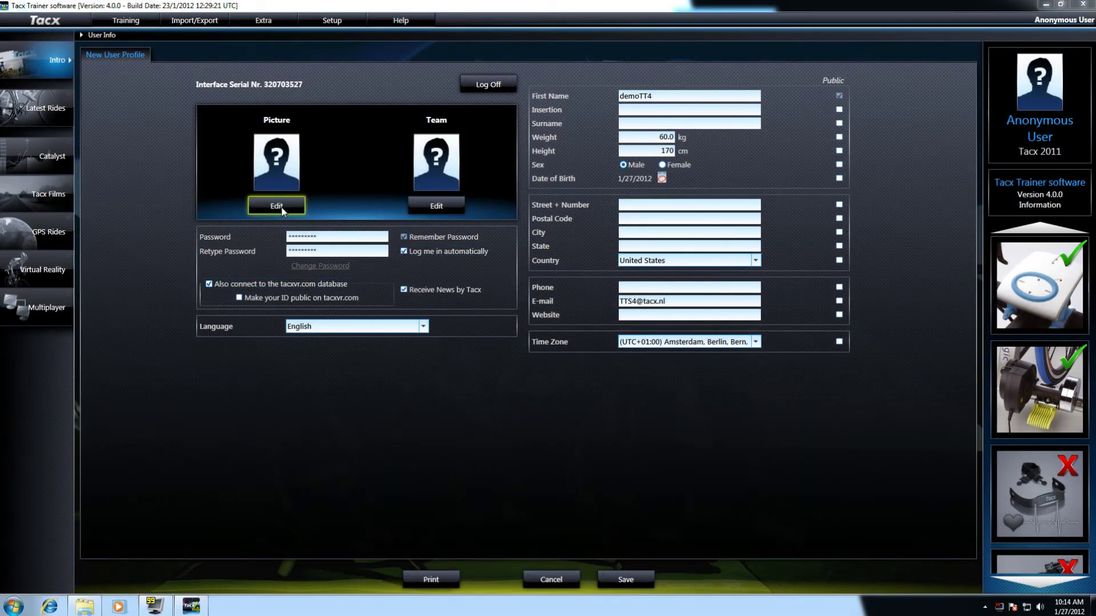
Step: Fit and reposition the group cycling photo as the profile picture, then save it
{"action": "left_click", "coordinate": [281, 208]}
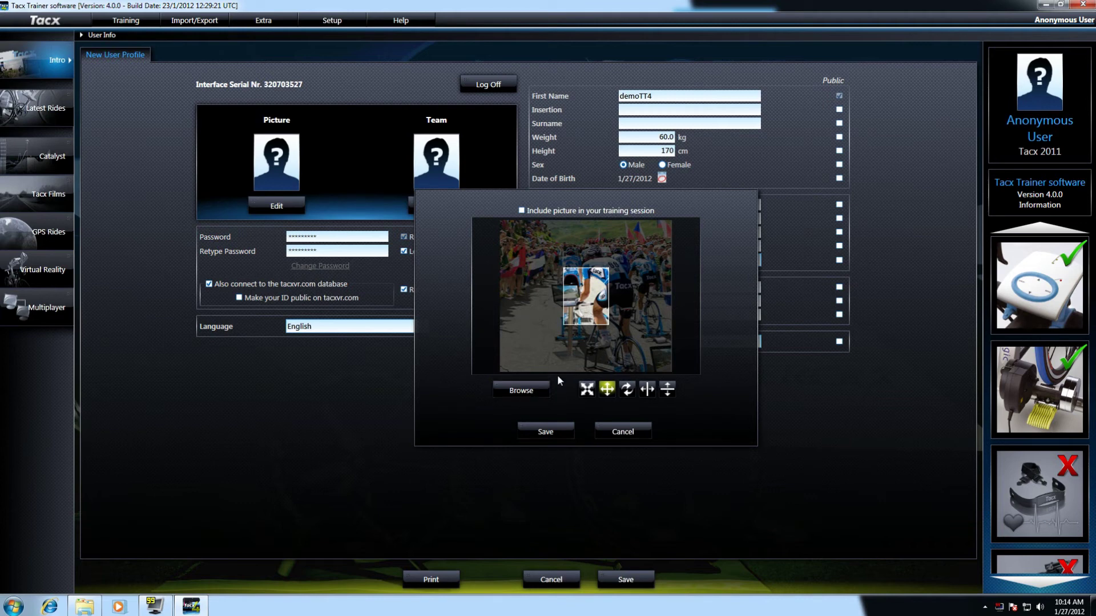
{"action": "left_click", "coordinate": [587, 389]}
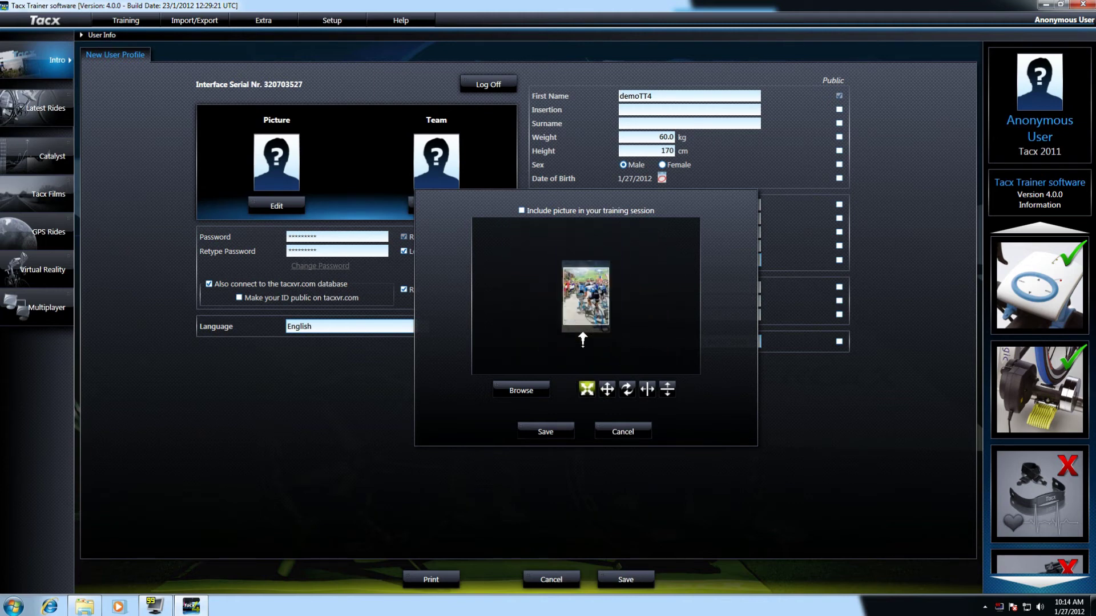
{"action": "left_click", "coordinate": [605, 393]}
{"action": "left_click_drag", "start_coordinate": [597, 315], "coordinate": [592, 301]}
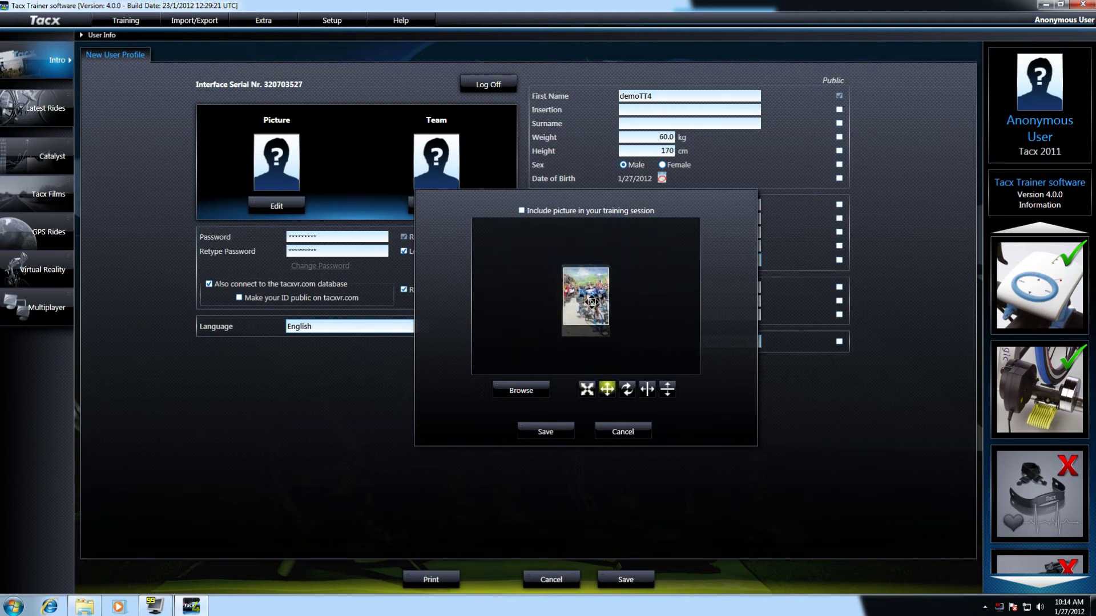
{"action": "left_click", "coordinate": [546, 432]}
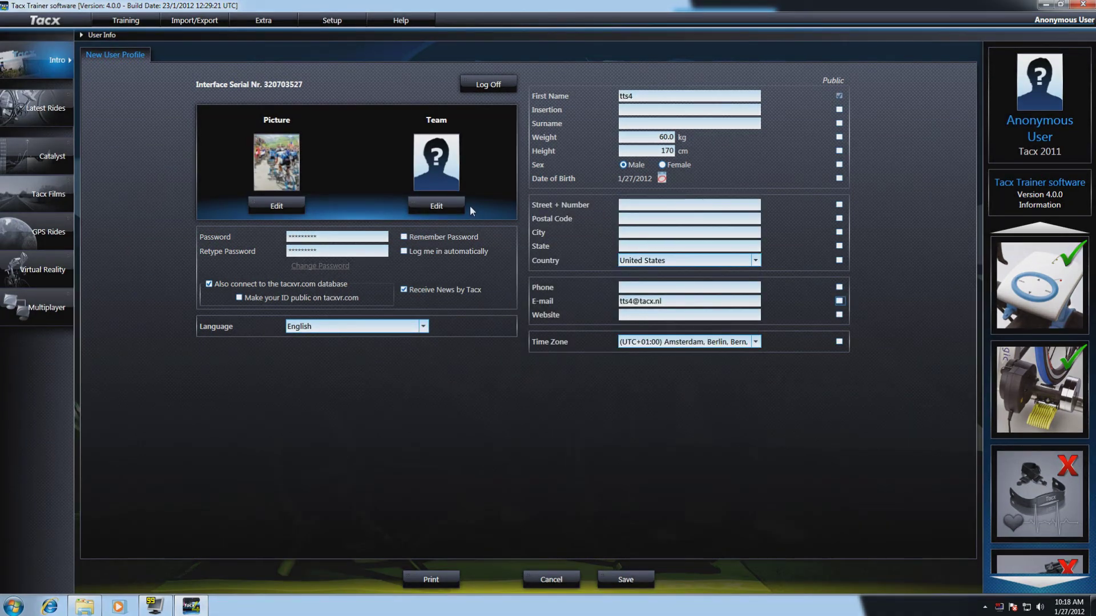
Step: Give the team avatar the third, lighter skin colour swatch and save it
{"action": "left_click", "coordinate": [439, 208]}
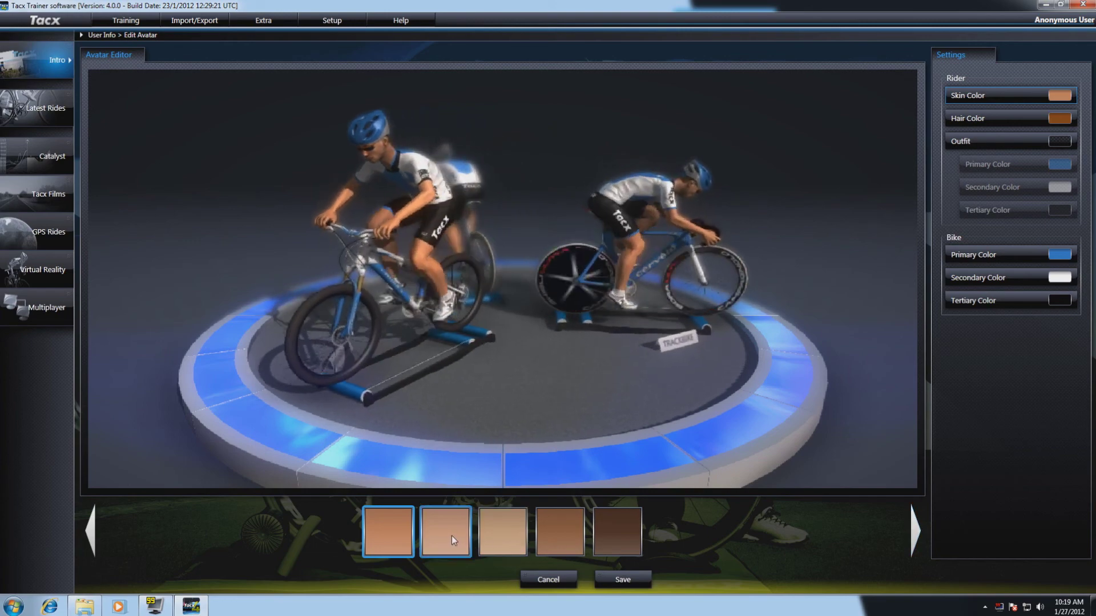
{"action": "left_click", "coordinate": [494, 540]}
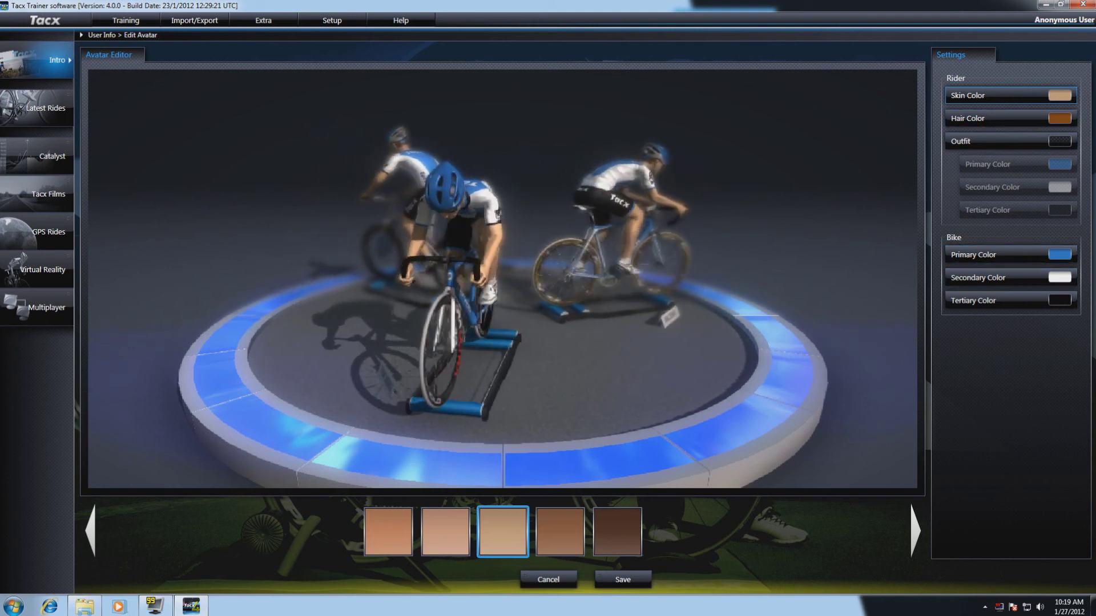
{"action": "left_click", "coordinate": [625, 581]}
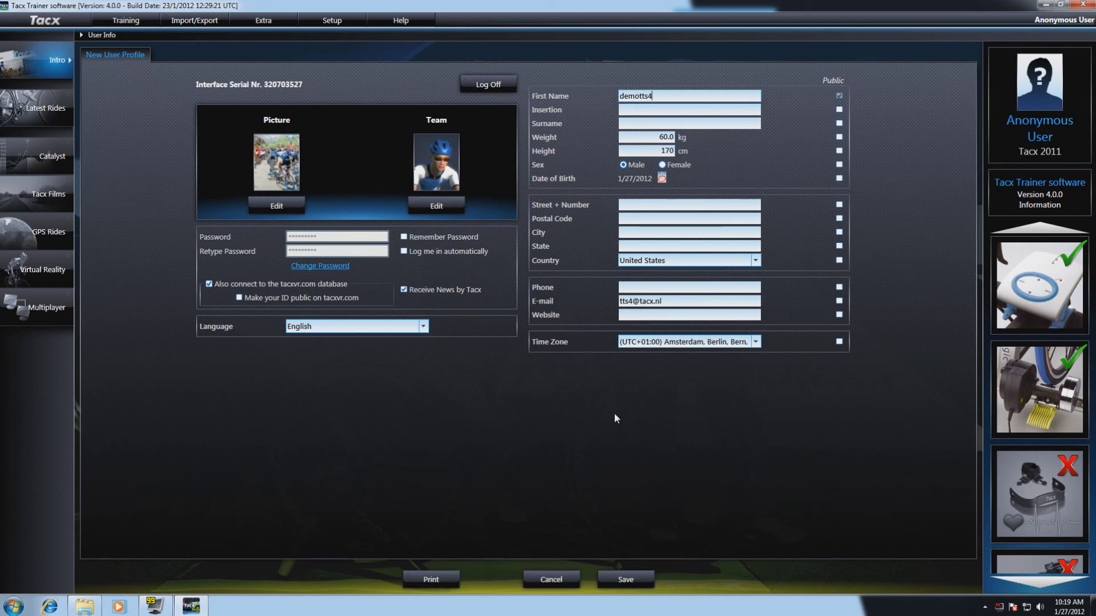
Step: Save the profile to register the new user and confirm the 'User succesfully registered' message
{"action": "left_click", "coordinate": [631, 581]}
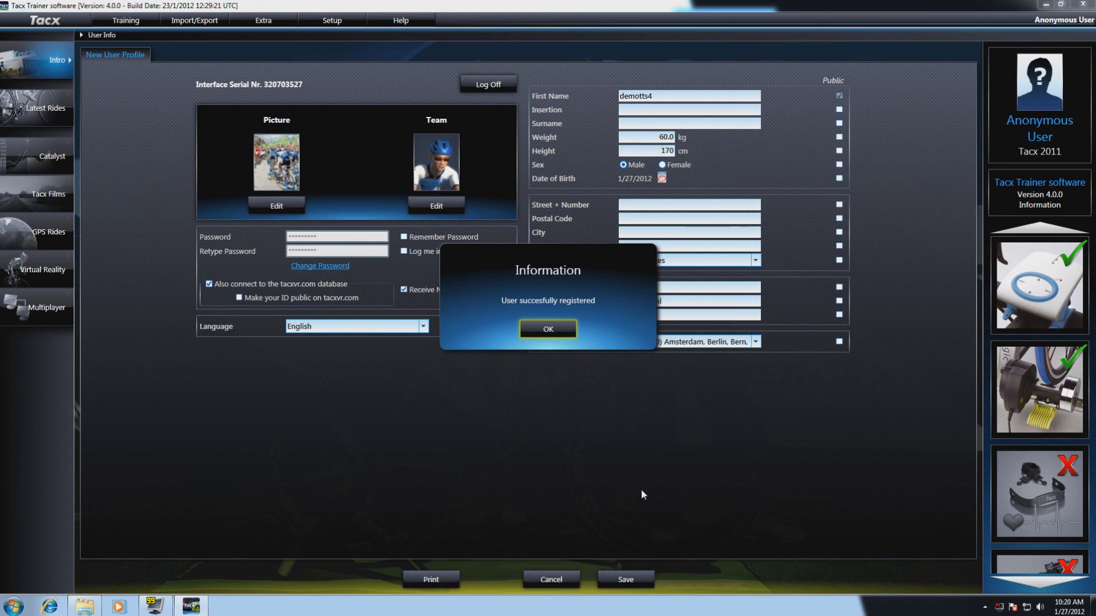
{"action": "left_click", "coordinate": [545, 329]}
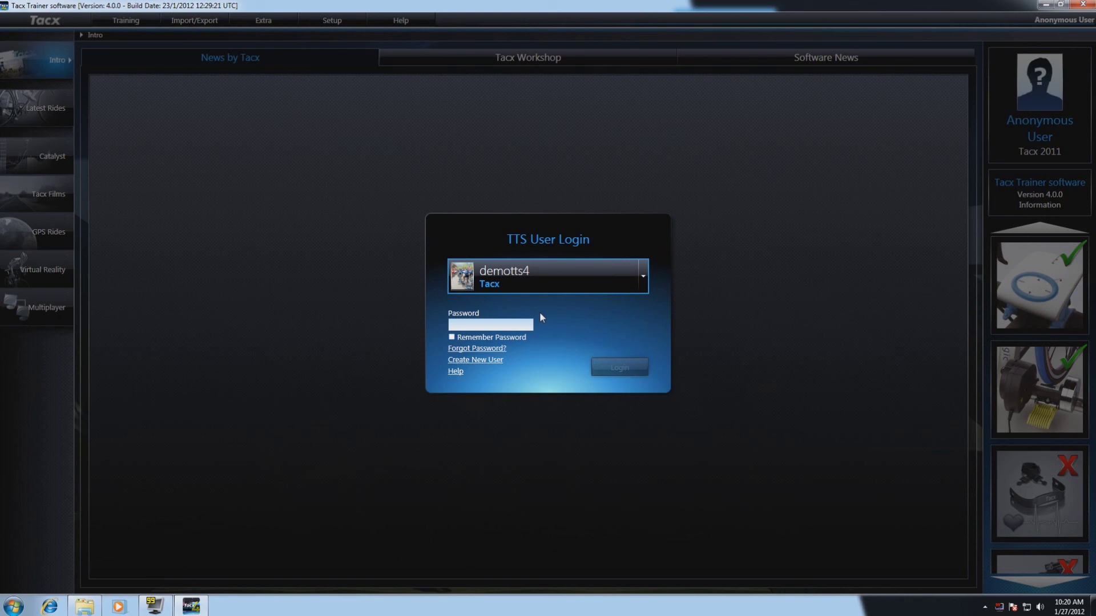
{"action": "left_click", "coordinate": [450, 325]}
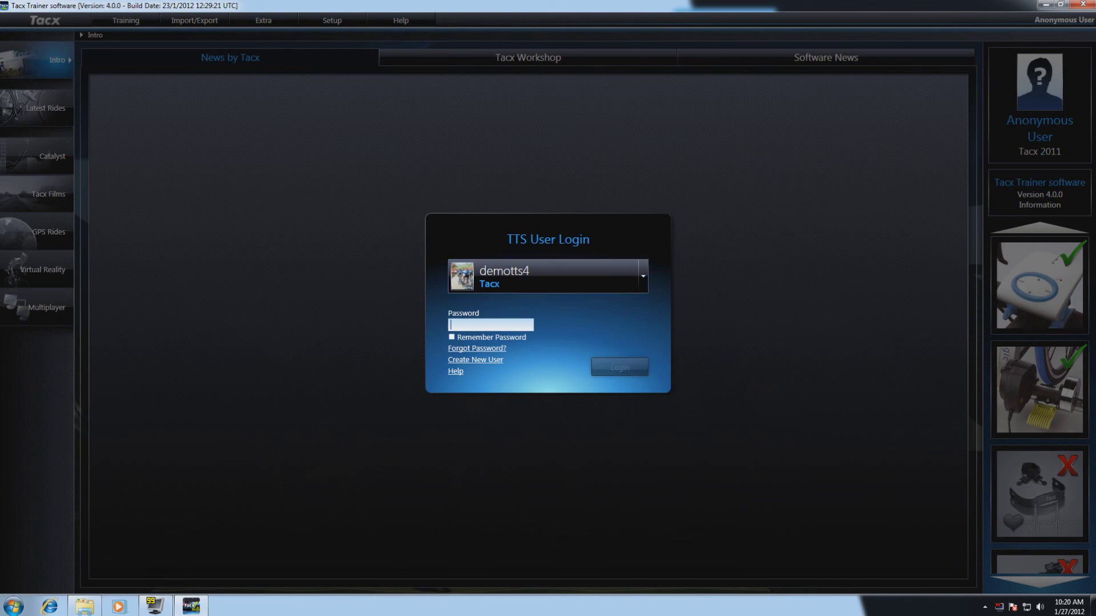